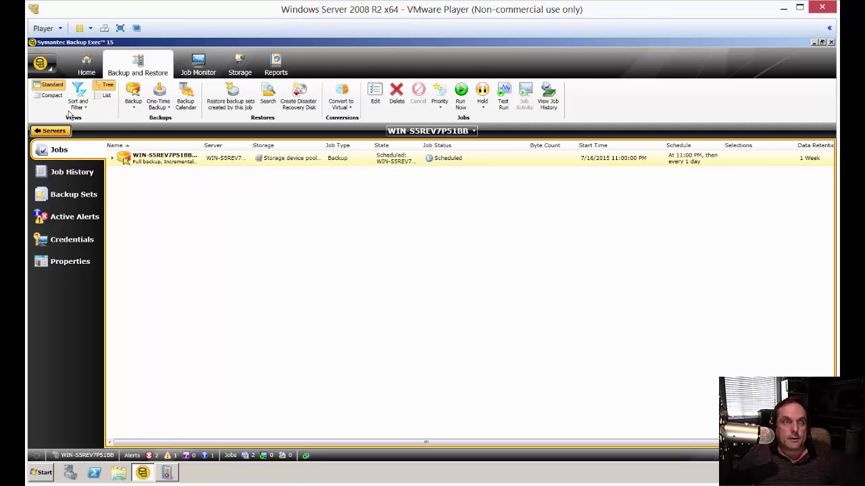
# - Open the Backup Exec menu's Configuration and Settings submenu
pyautogui.click(40, 64)
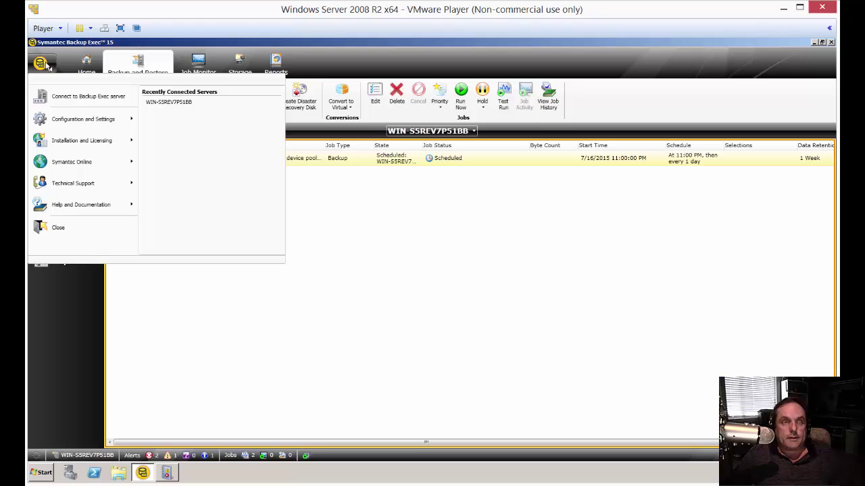
pyautogui.moveTo(85, 125)
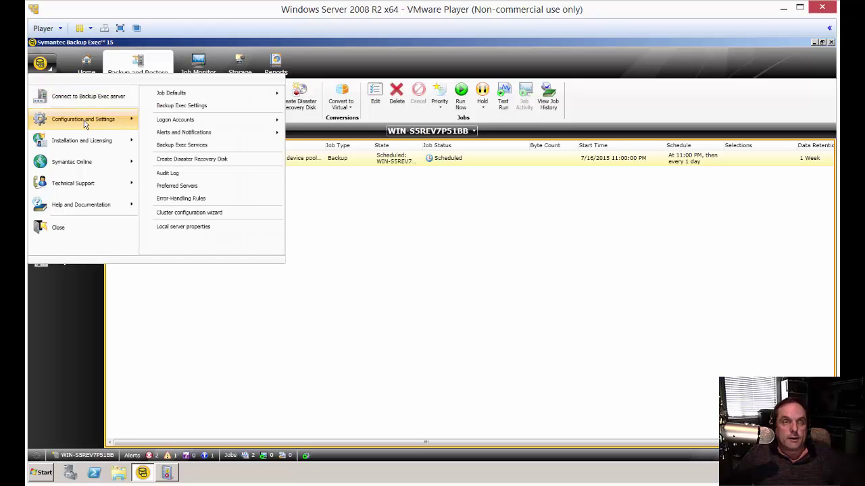
# - Launch Create Disaster Recovery Disk, allow it at the UAC prompt, and pass the Welcome page
pyautogui.click(198, 162)
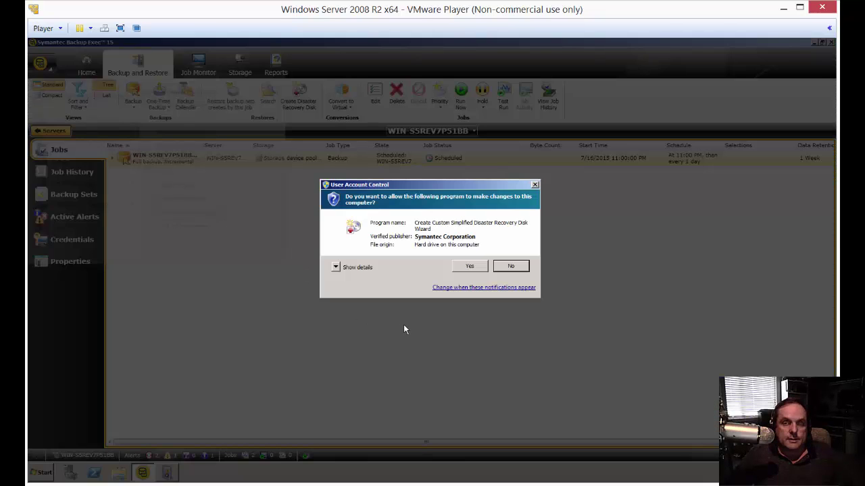
pyautogui.click(466, 267)
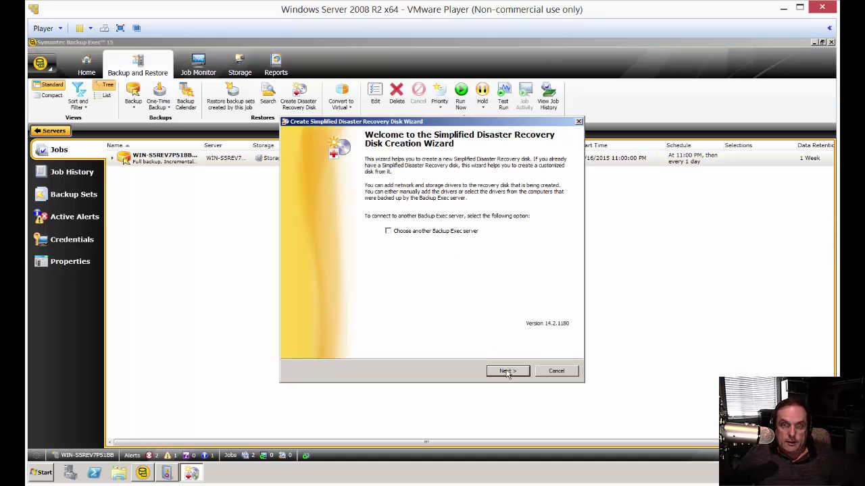
pyautogui.click(388, 232)
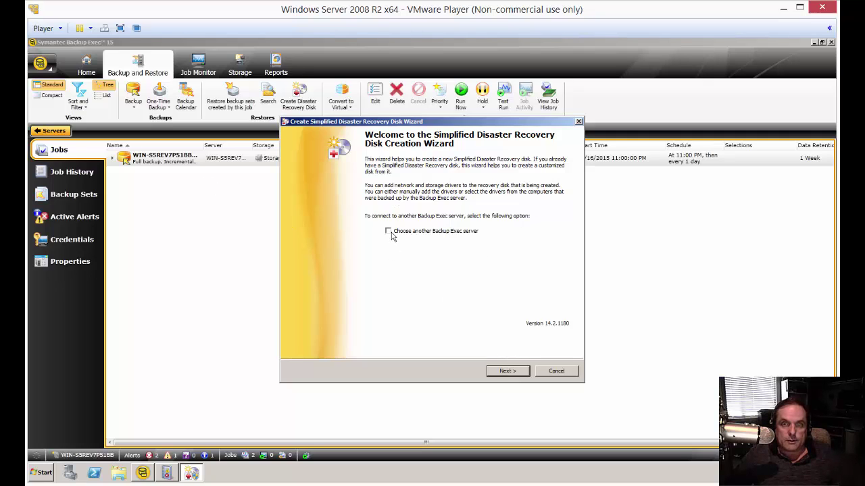
pyautogui.click(507, 372)
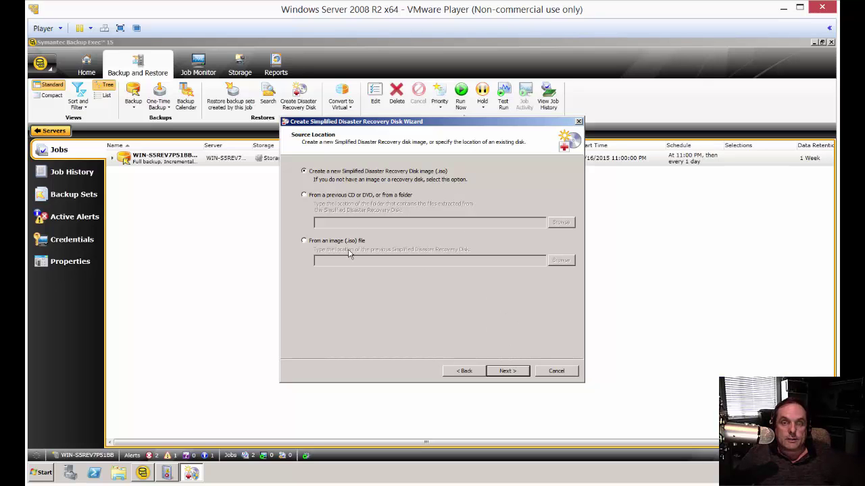
# - Choose a new Simplified Disaster Recovery Disk image, acknowledge the ADK requirement, and begin the ADK install
pyautogui.click(508, 371)
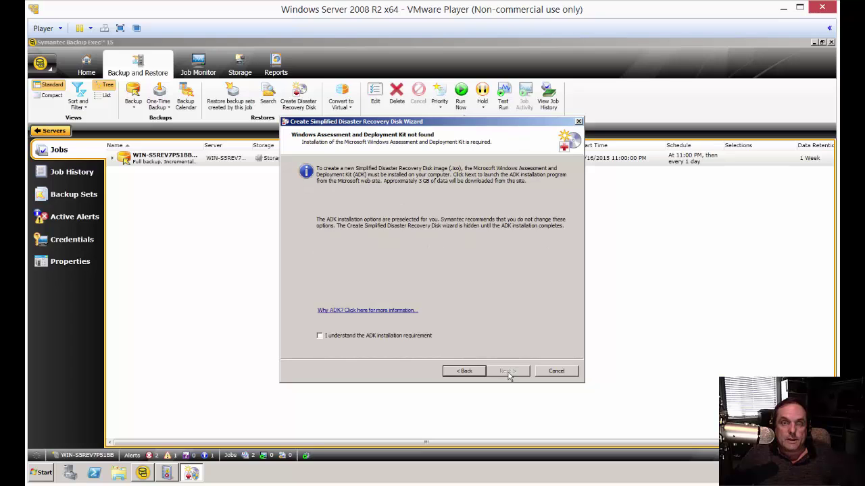
pyautogui.click(321, 337)
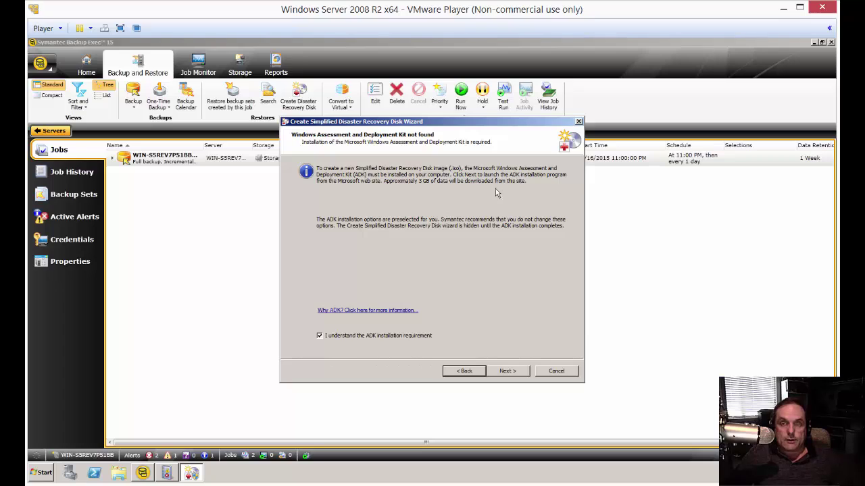
pyautogui.click(507, 374)
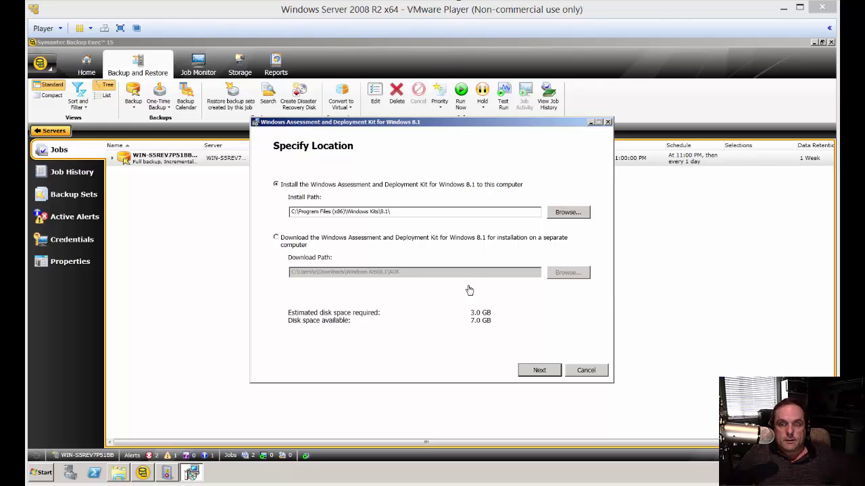
# - Install the ADK to C:\Program Files (x86)\Windows Kits\8.1\, decline CEIP, and accept the license
pyautogui.click(541, 371)
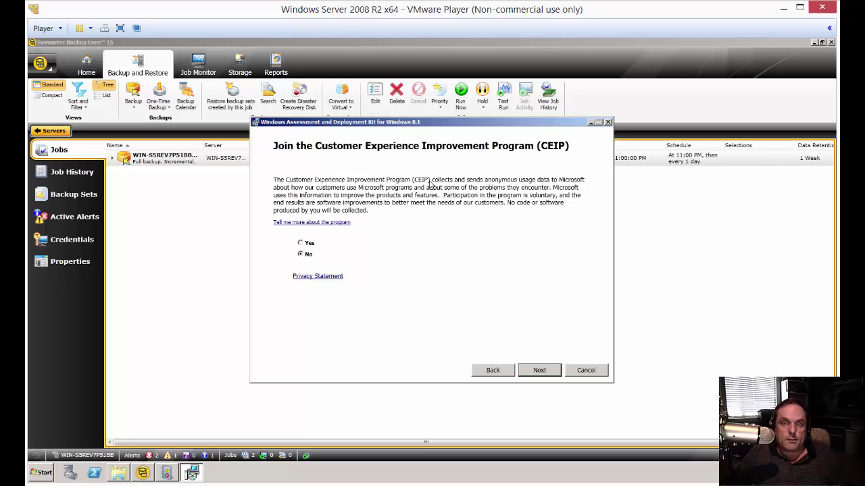
pyautogui.click(539, 372)
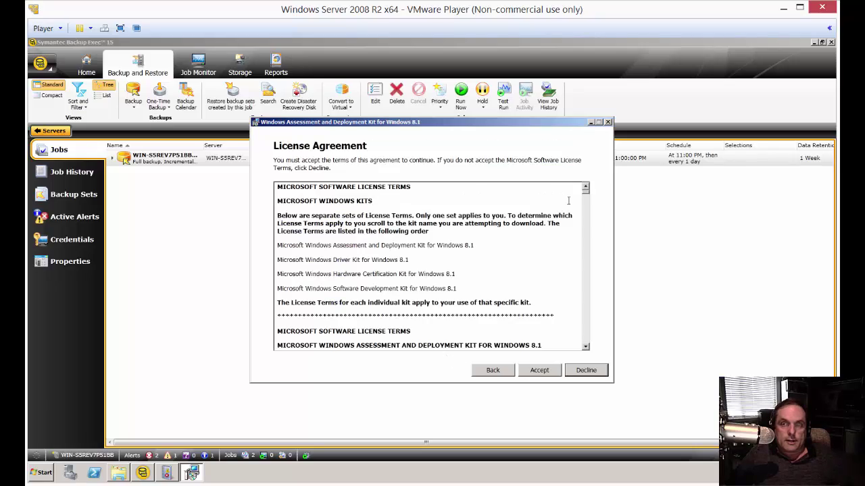
pyautogui.moveTo(587, 193); pyautogui.dragTo(590, 348)
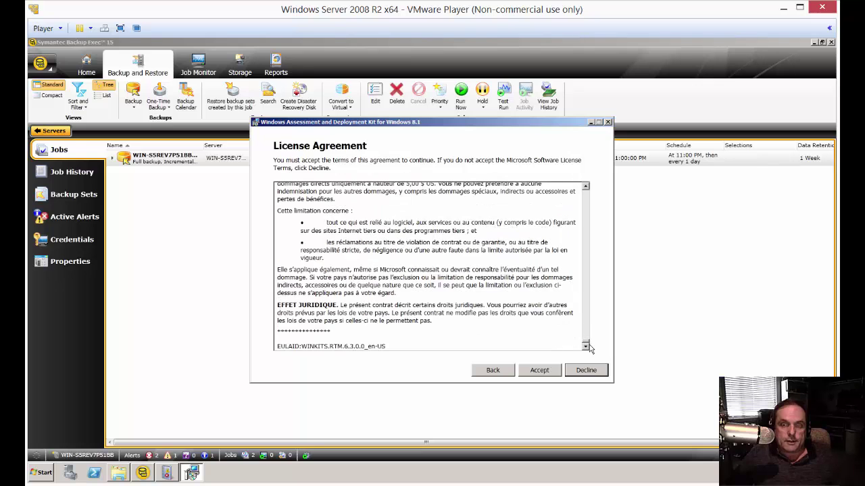
pyautogui.click(546, 370)
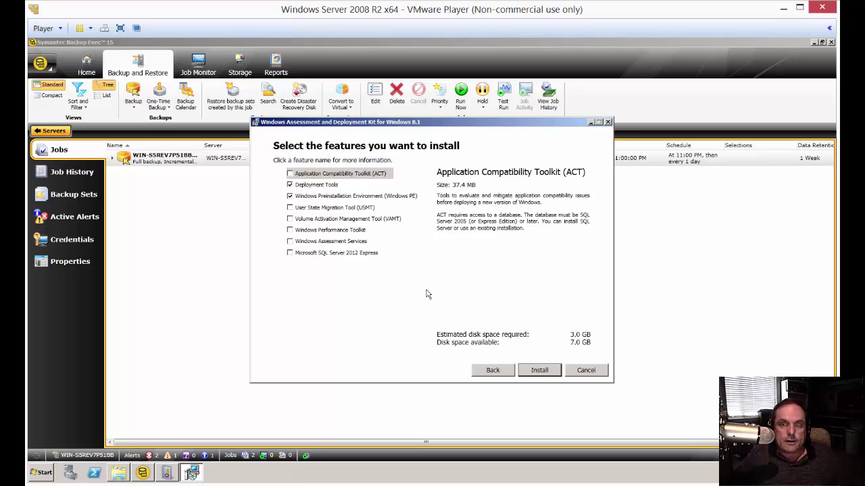
# - Install Deployment Tools and Windows Preinstallation Environment (3.0 GB), then close the installer
pyautogui.click(539, 371)
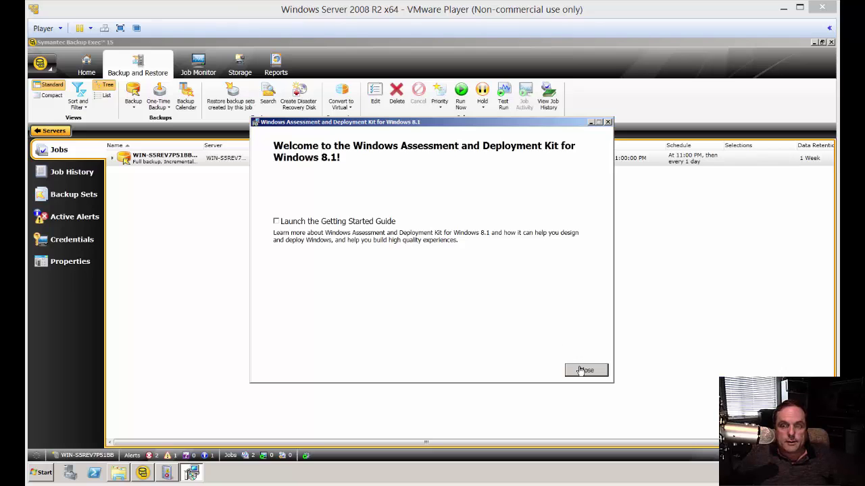
pyautogui.click(580, 372)
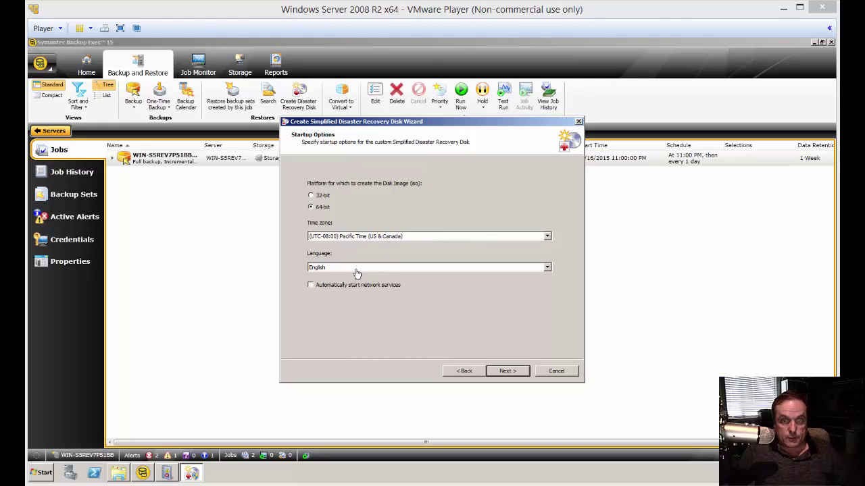
# - Accept the 64-bit, Pacific Time, English startup options, the source server, and its drivers
pyautogui.click(505, 375)
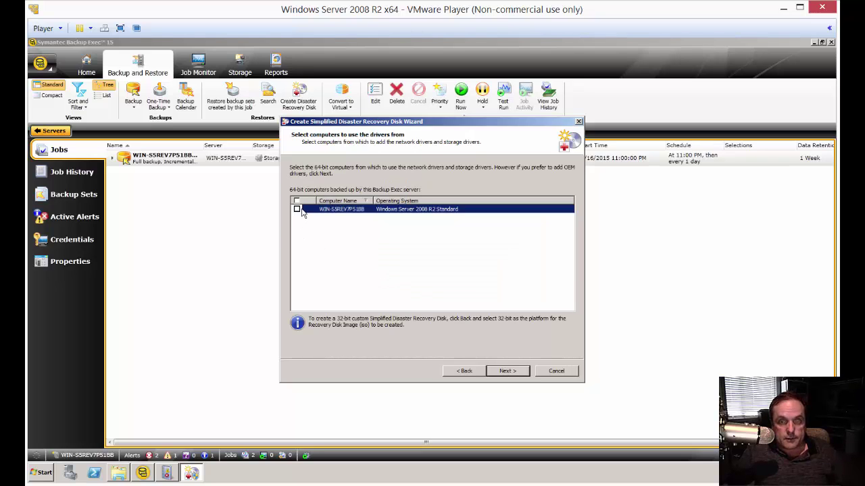
pyautogui.click(516, 374)
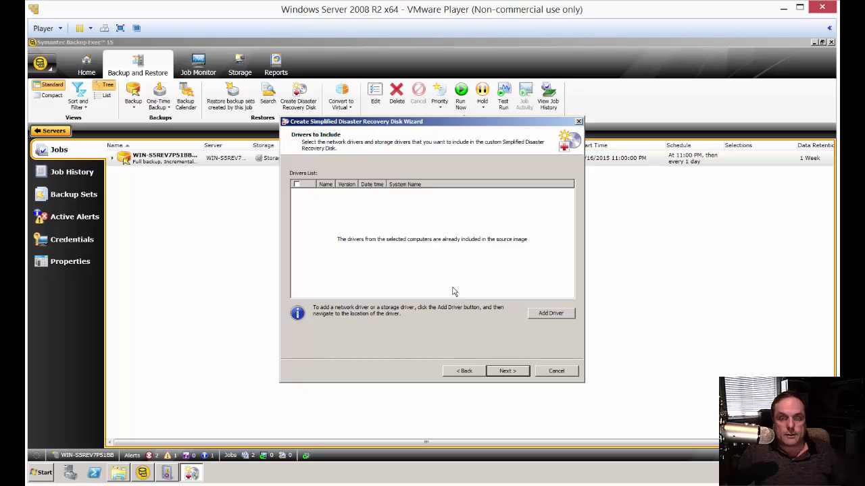
pyautogui.click(502, 373)
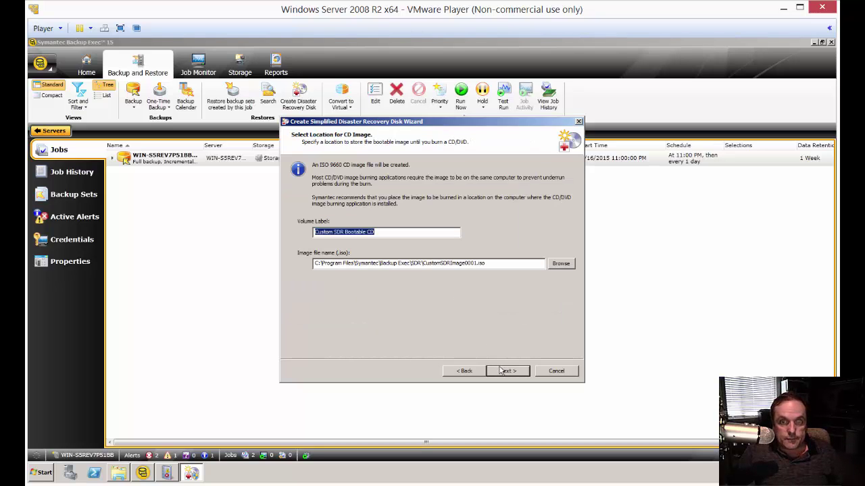
# - Change the image file path to E:\CustomSDRImage0001.iso and continue to the Summary page
pyautogui.click(392, 235)
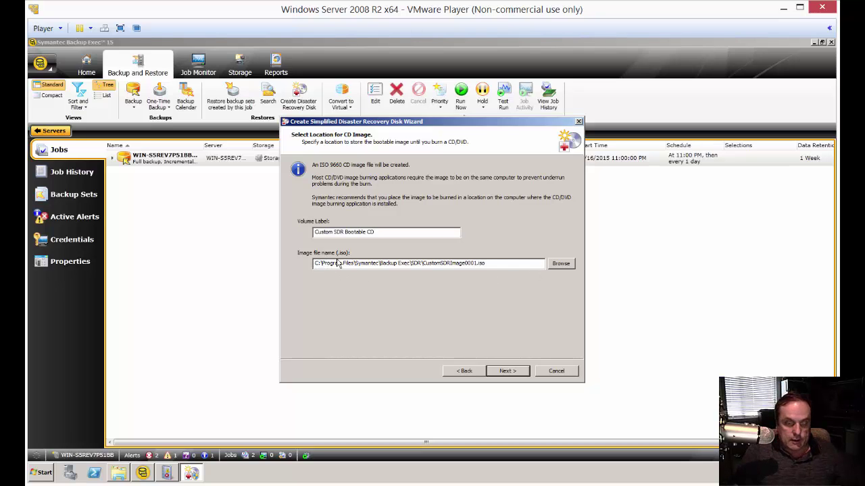
pyautogui.press('Delete')
pyautogui.write('e')
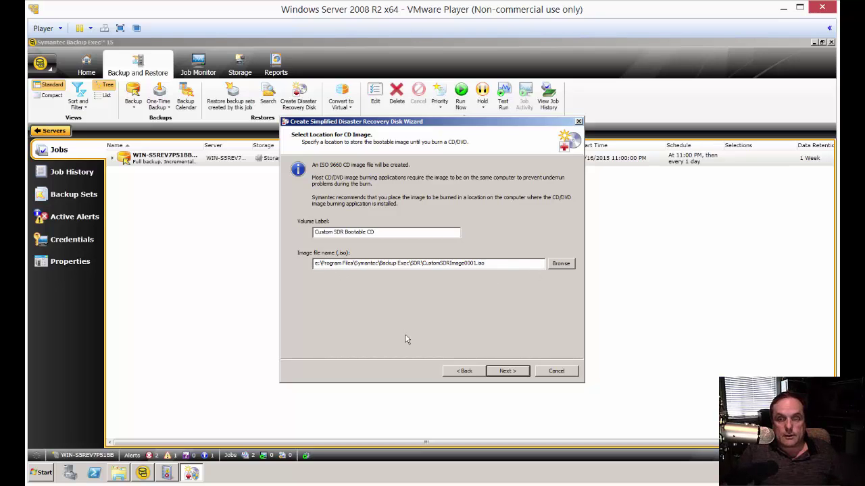
pyautogui.click(508, 370)
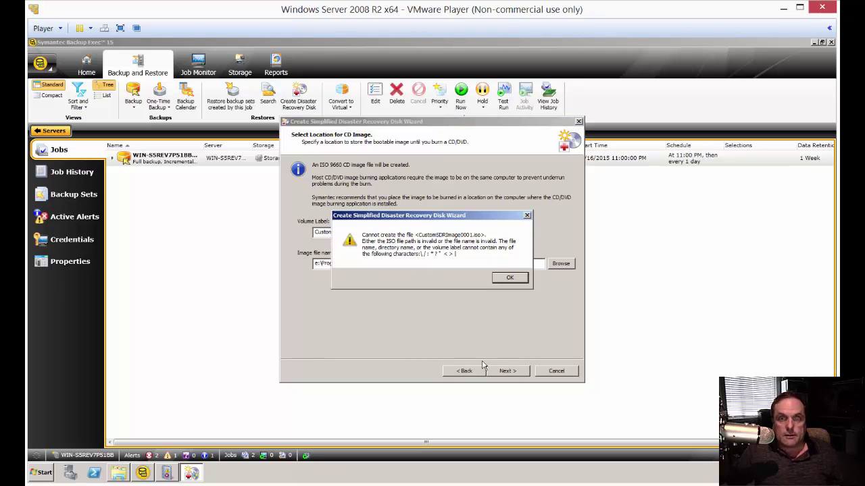
pyautogui.click(510, 278)
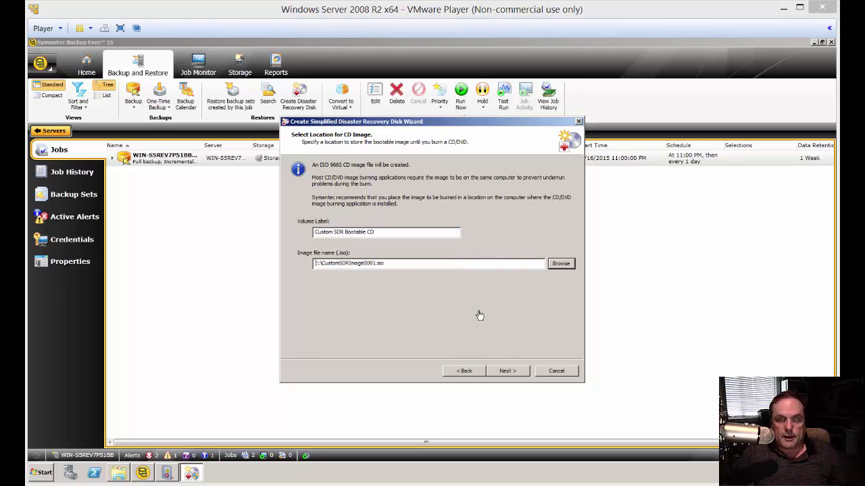
pyautogui.click(507, 373)
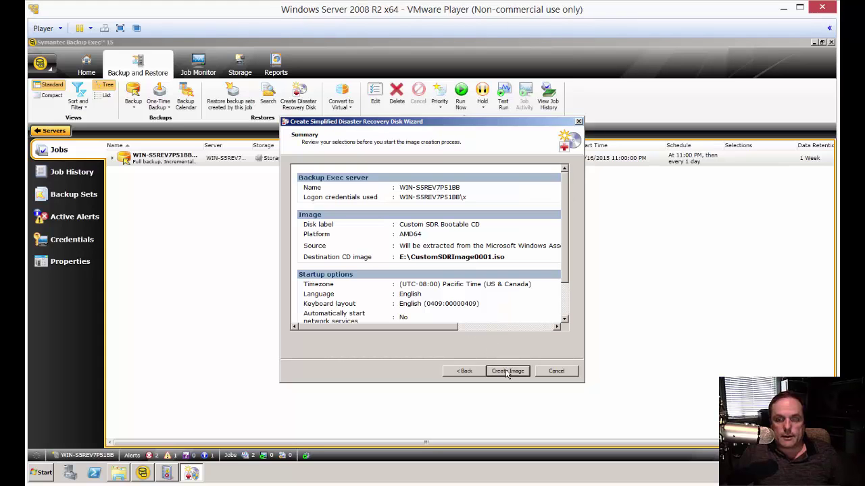
# - Build the image E:\CustomSDRImage0001.iso, then finish and close the wizard
pyautogui.click(507, 372)
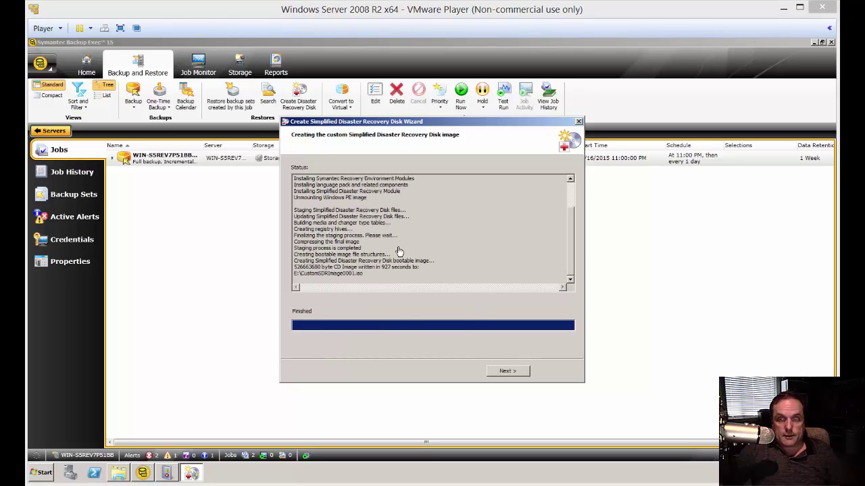
pyautogui.click(505, 372)
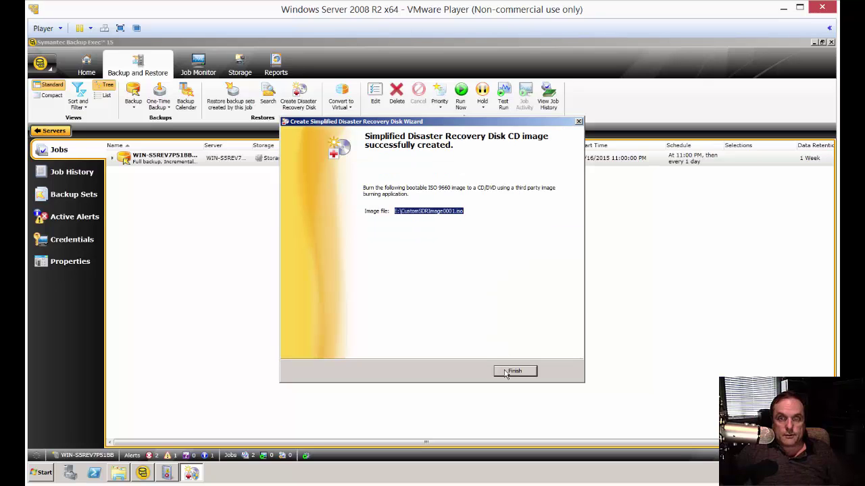
pyautogui.click(466, 211)
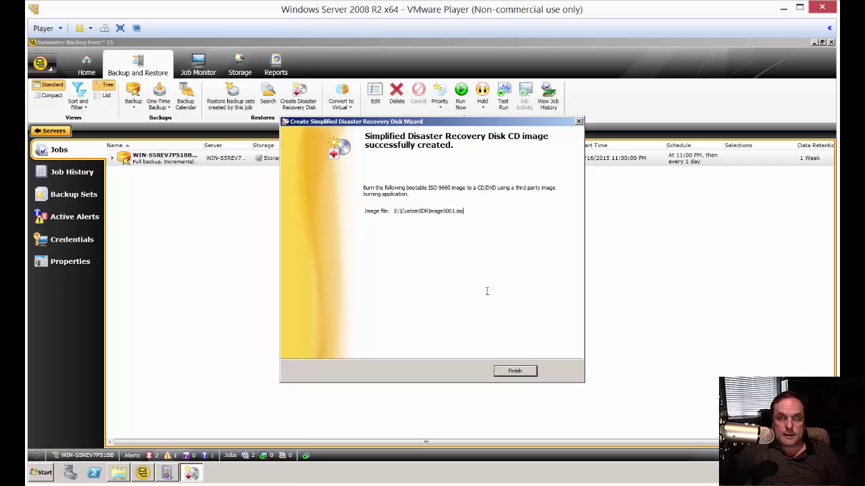
pyautogui.click(514, 372)
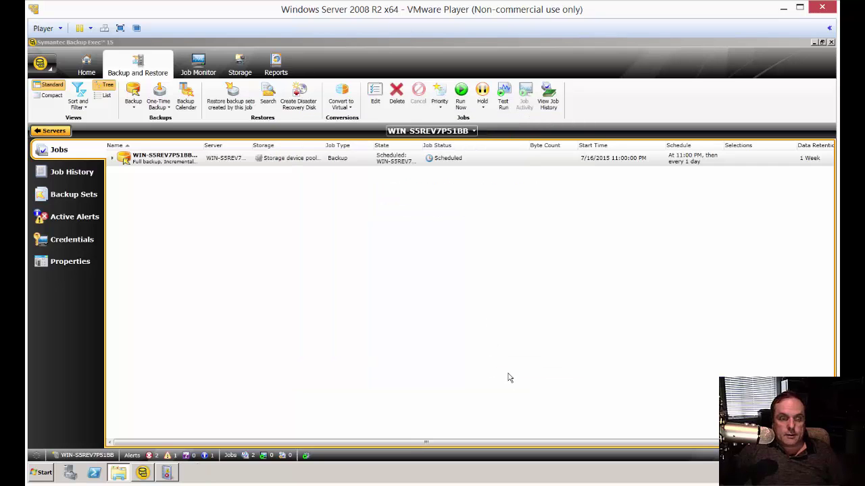
# - Check CustomSDRImage0001.iso (502 MB) on New Volume (E:) in Explorer, then minimize the window
pyautogui.click(119, 472)
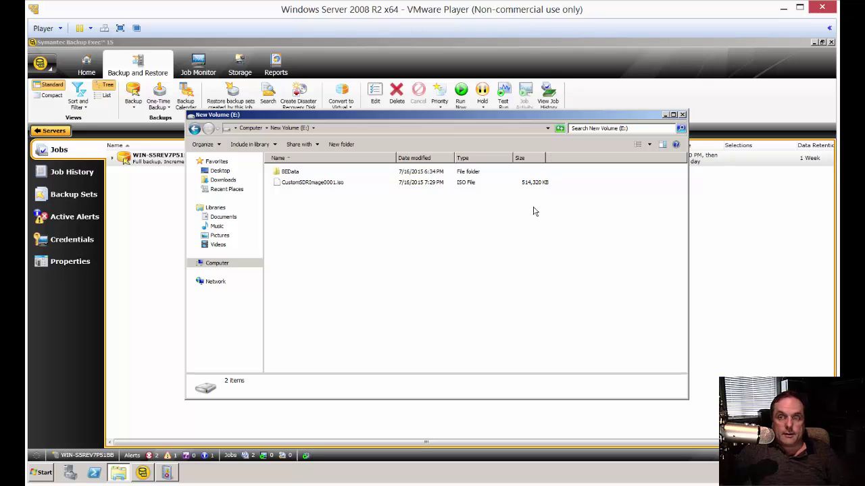
pyautogui.click(527, 187)
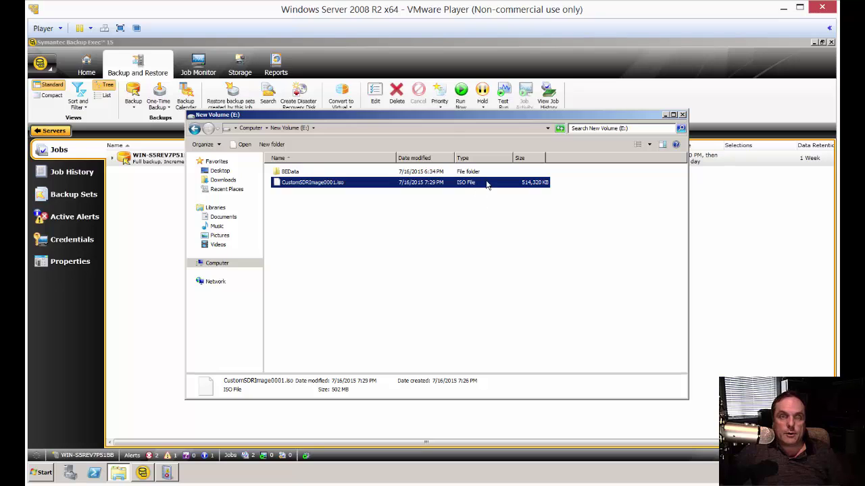
pyautogui.click(443, 227)
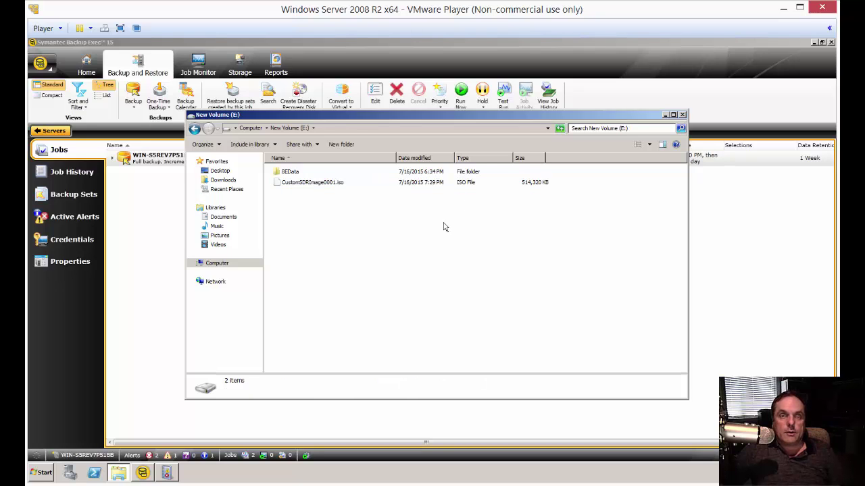
pyautogui.click(338, 185)
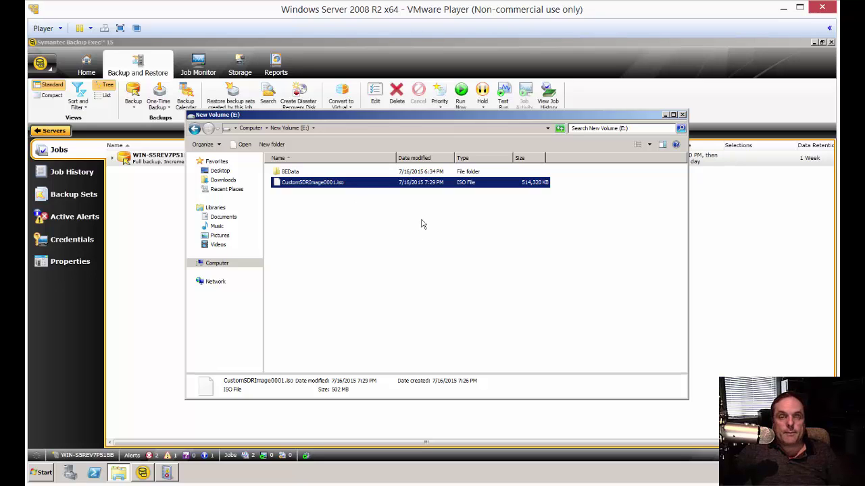
pyautogui.click(665, 115)
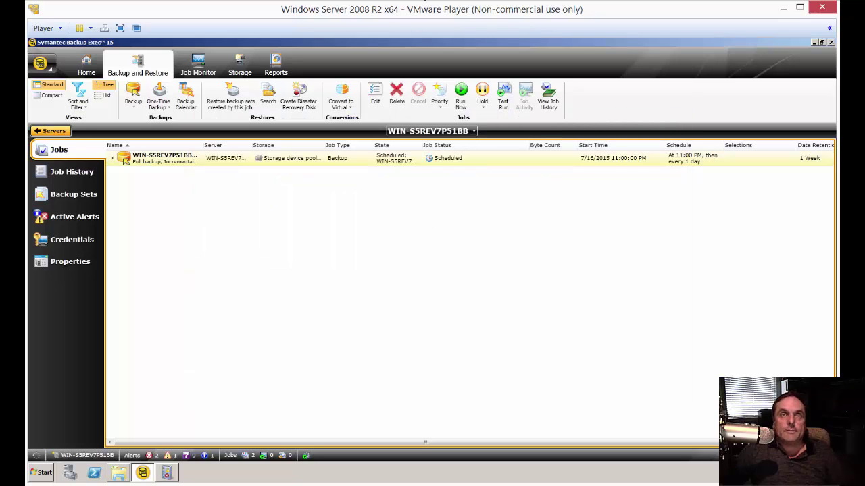